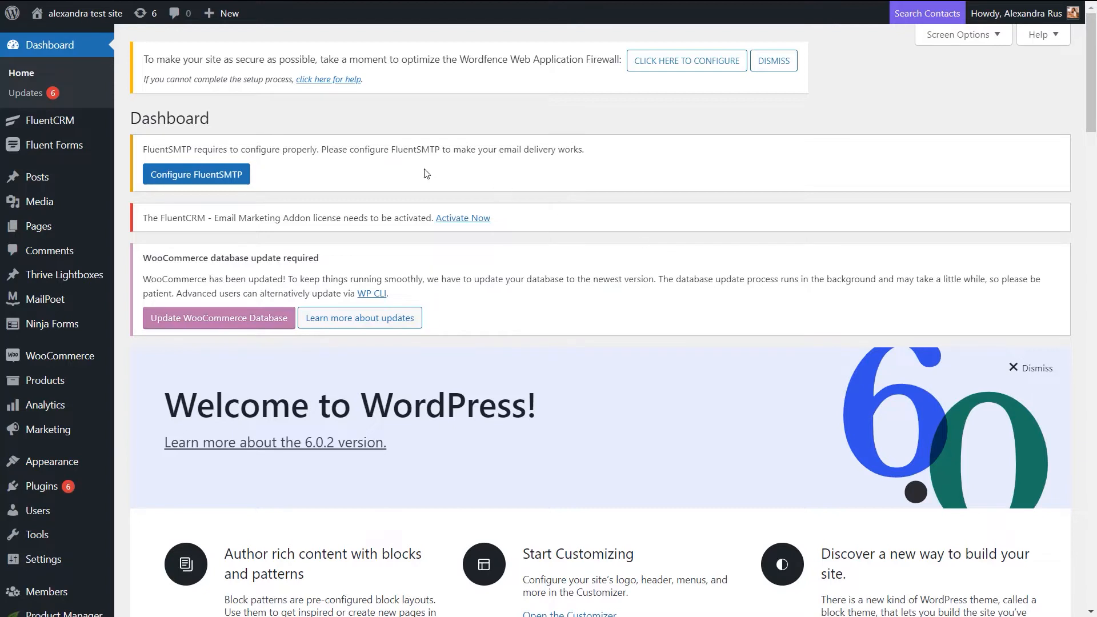
Create a new post tag named "featured".
mouse_move(42, 179)
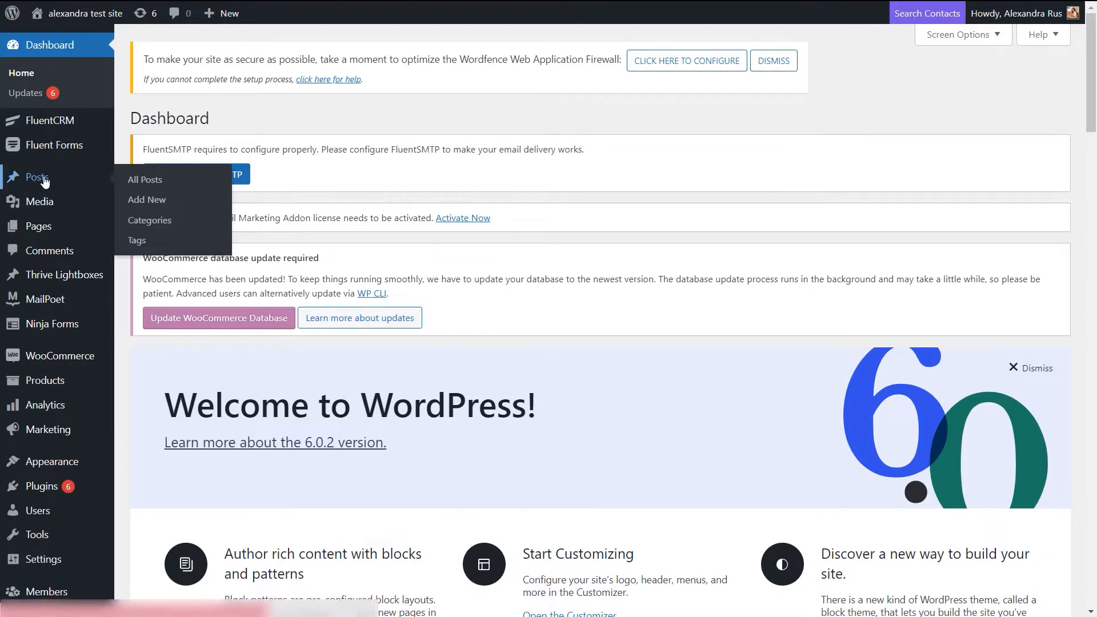
left_click(138, 243)
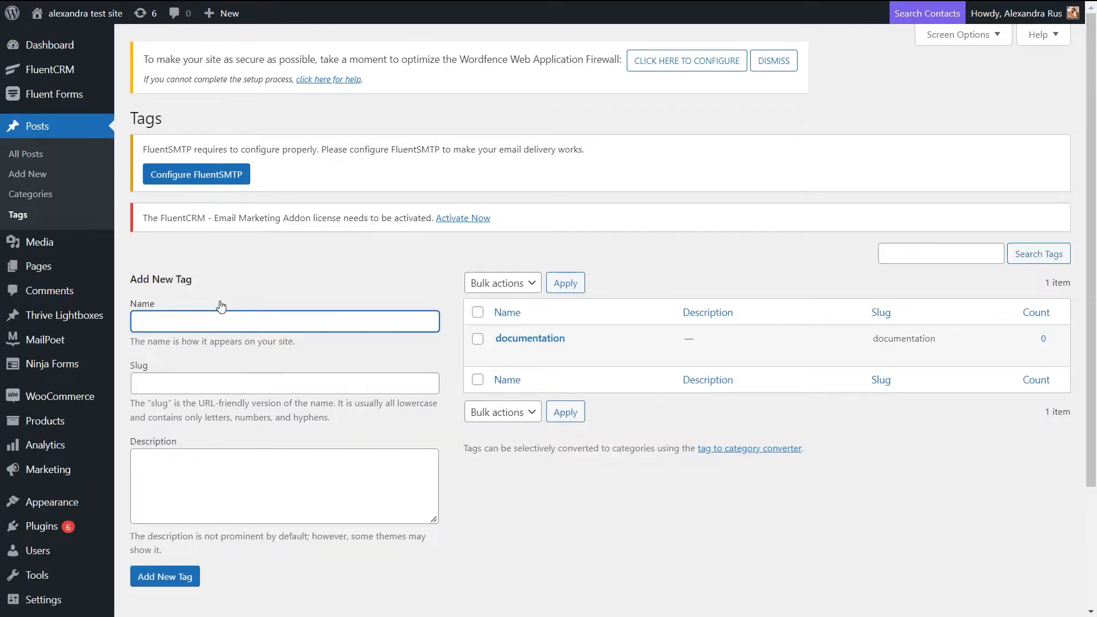
type("featured")
left_click(187, 577)
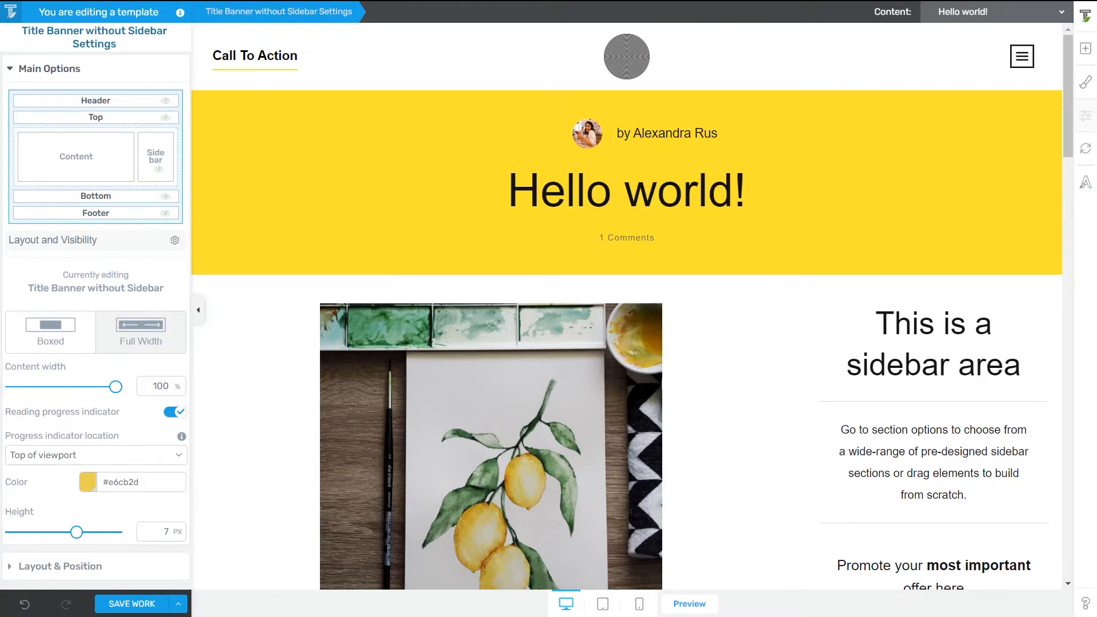
Add a Post List element to the blog post template's sidebar, using the Narrow 09 list template.
left_click(1085, 49)
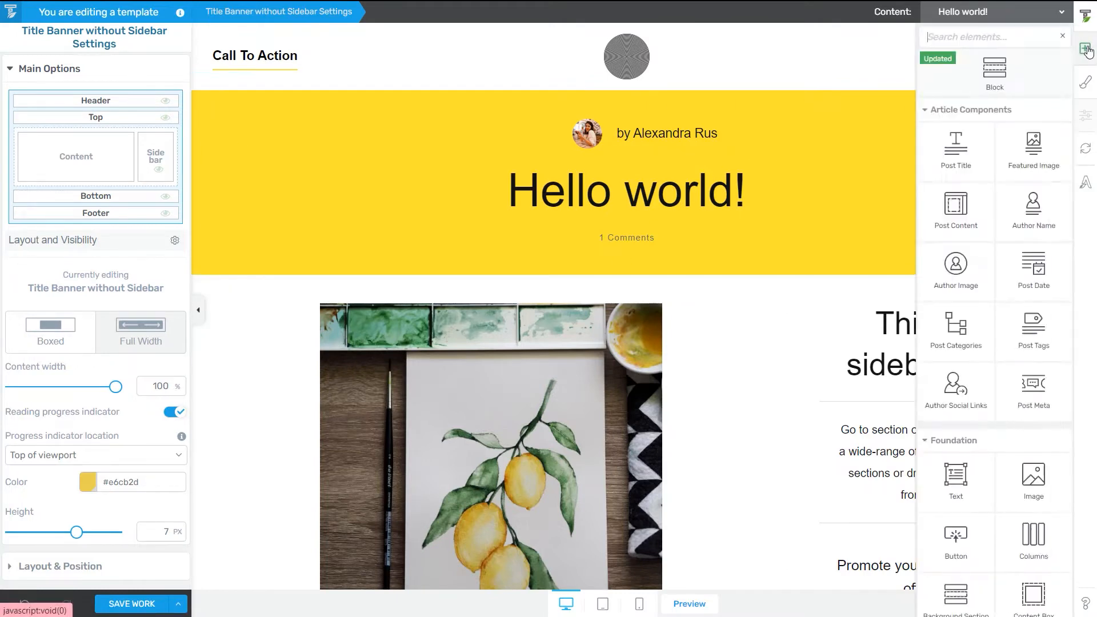
type("post")
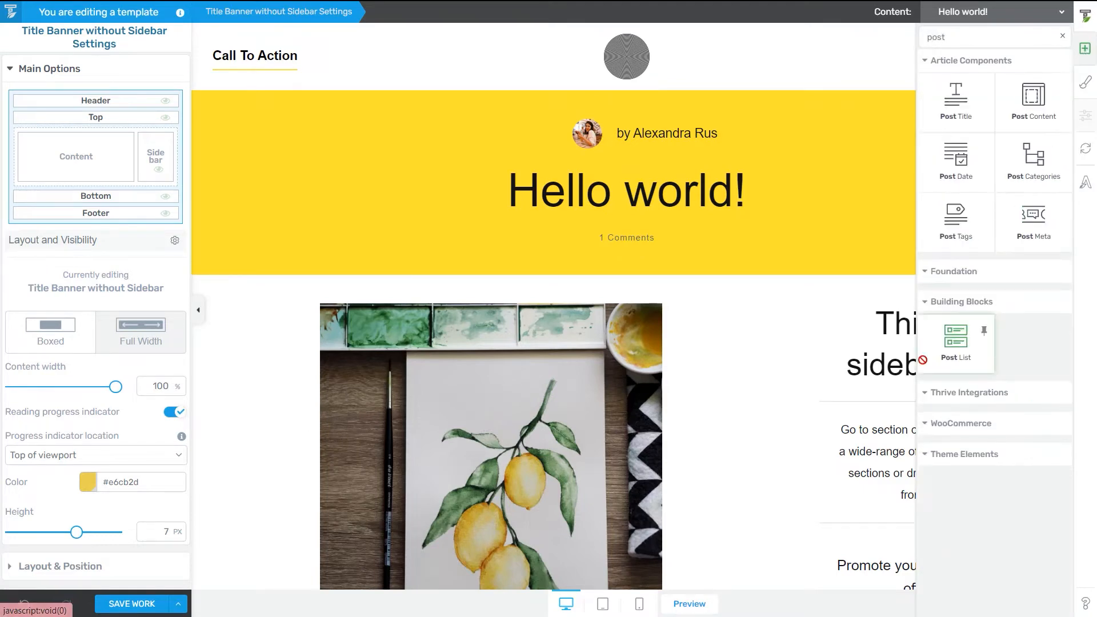
left_click_drag(956, 340, 896, 421)
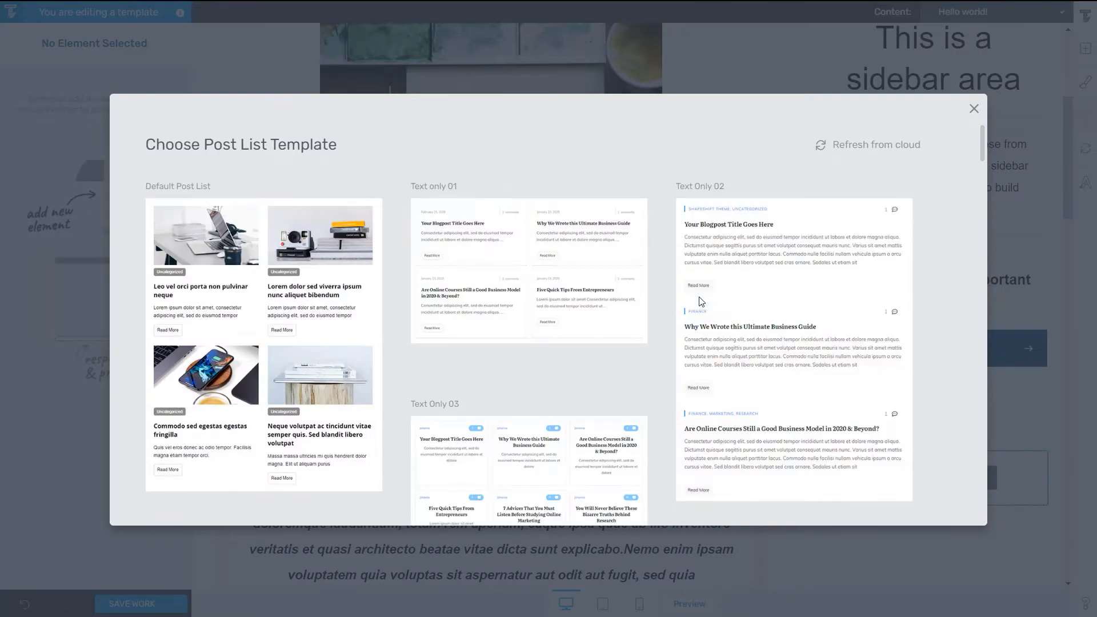
scroll(701, 301, "down", 5)
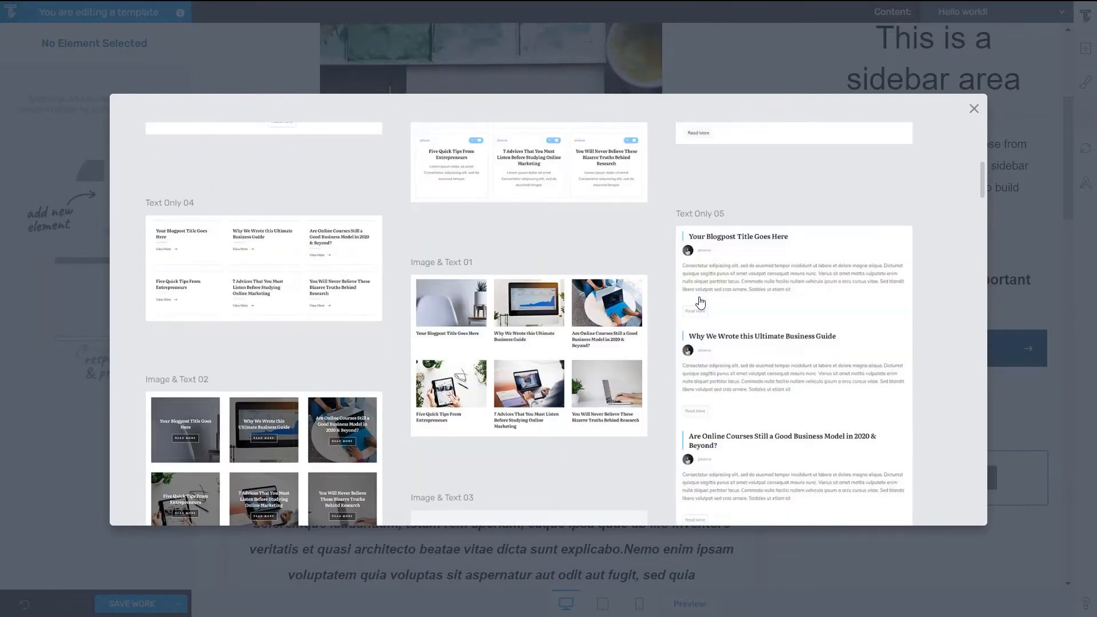
scroll(701, 303, "down", 1)
left_click(303, 421)
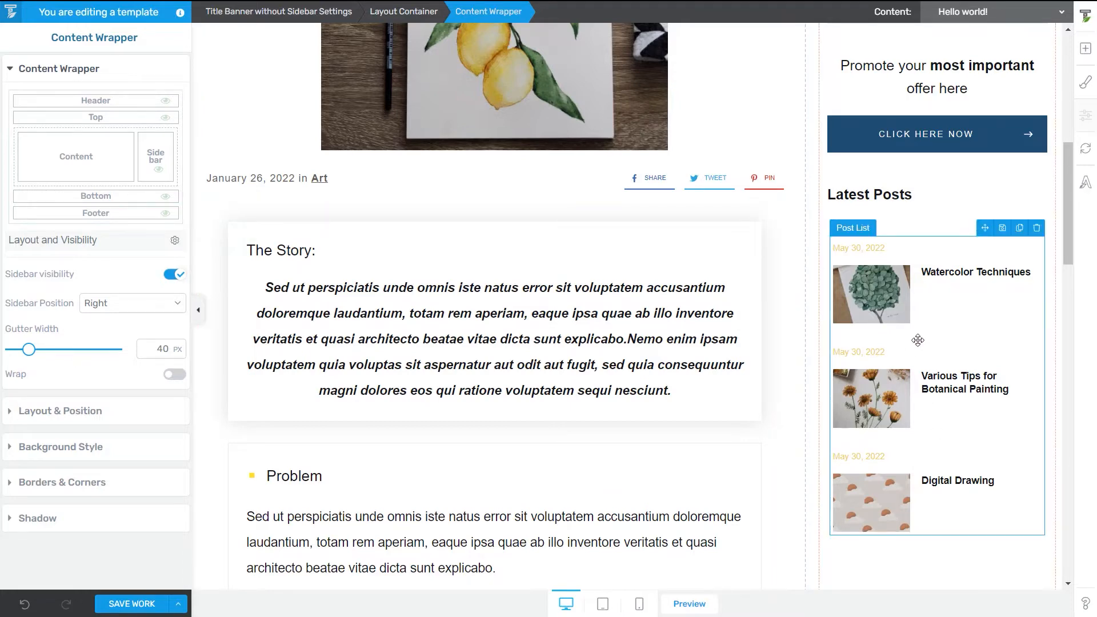
Filter the sidebar post list to display posts that belong to at least one of the tags "featured", and save the query.
scroll(934, 451, "down", 1)
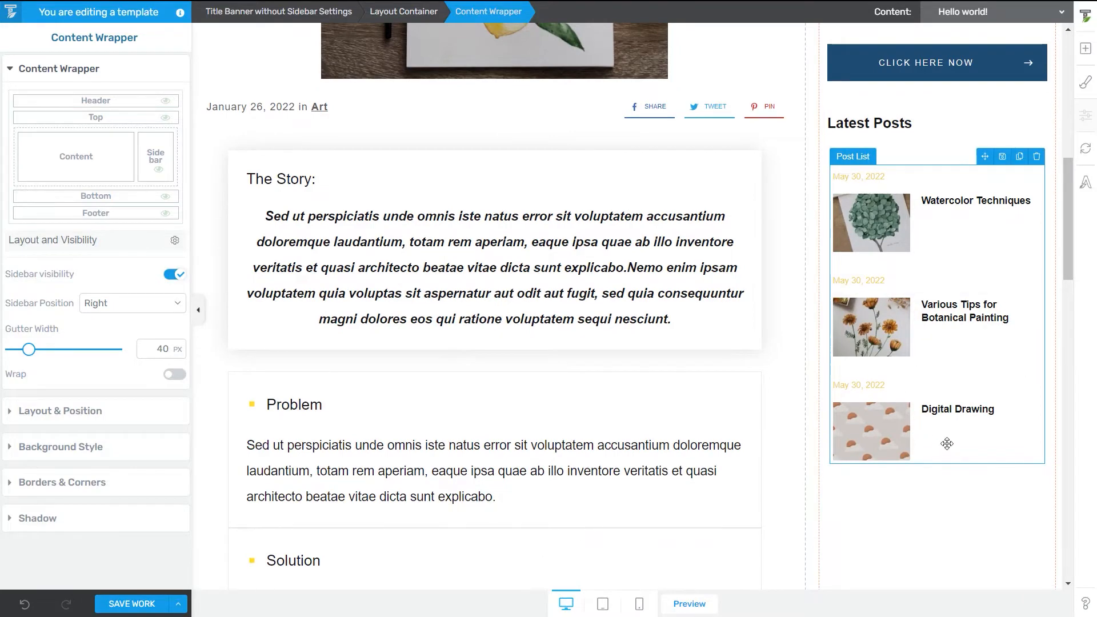
scroll(946, 443, "up", 1)
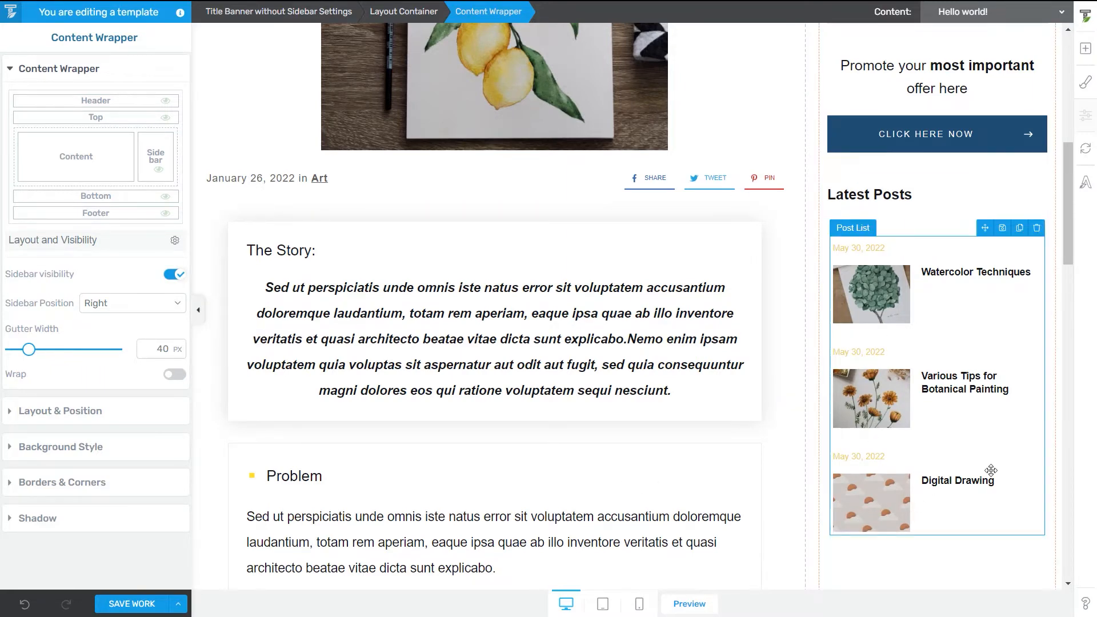
left_click(932, 442)
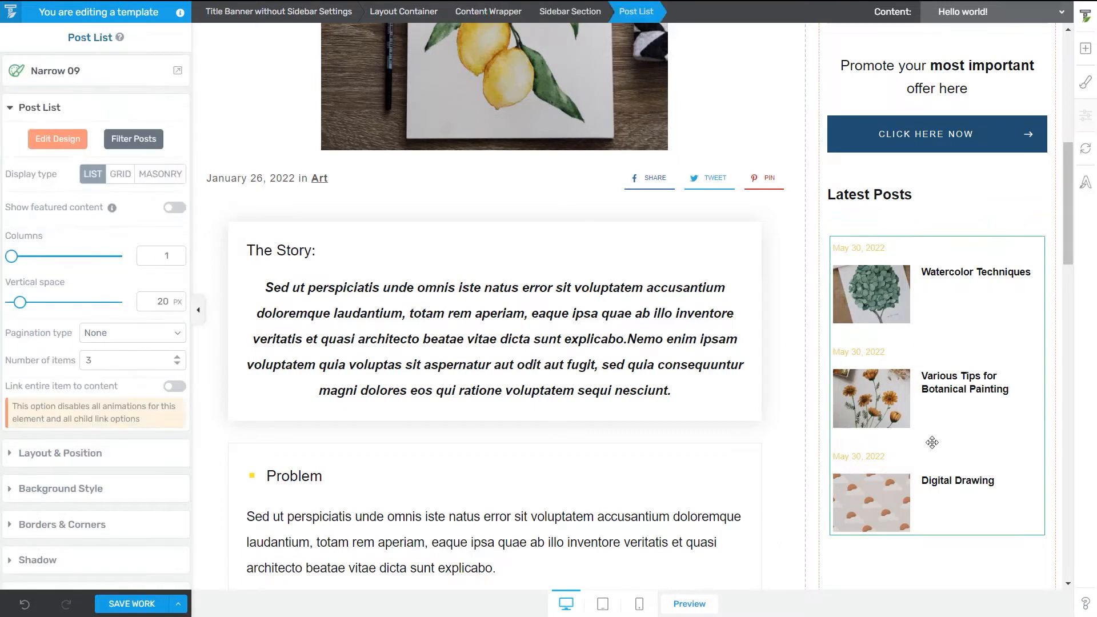
left_click(140, 144)
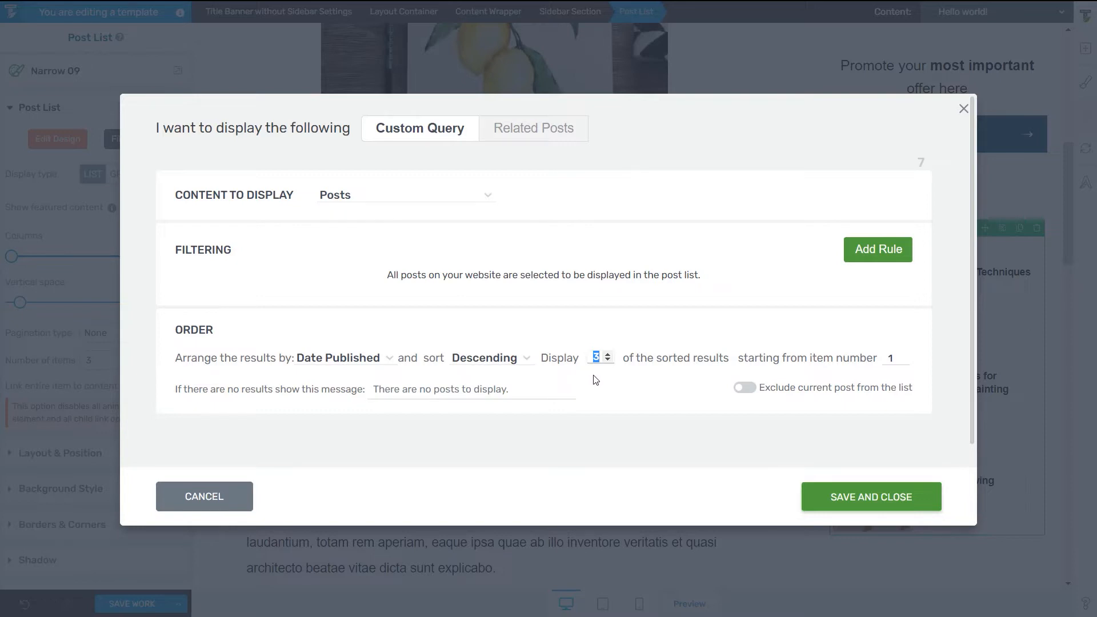
left_click(850, 250)
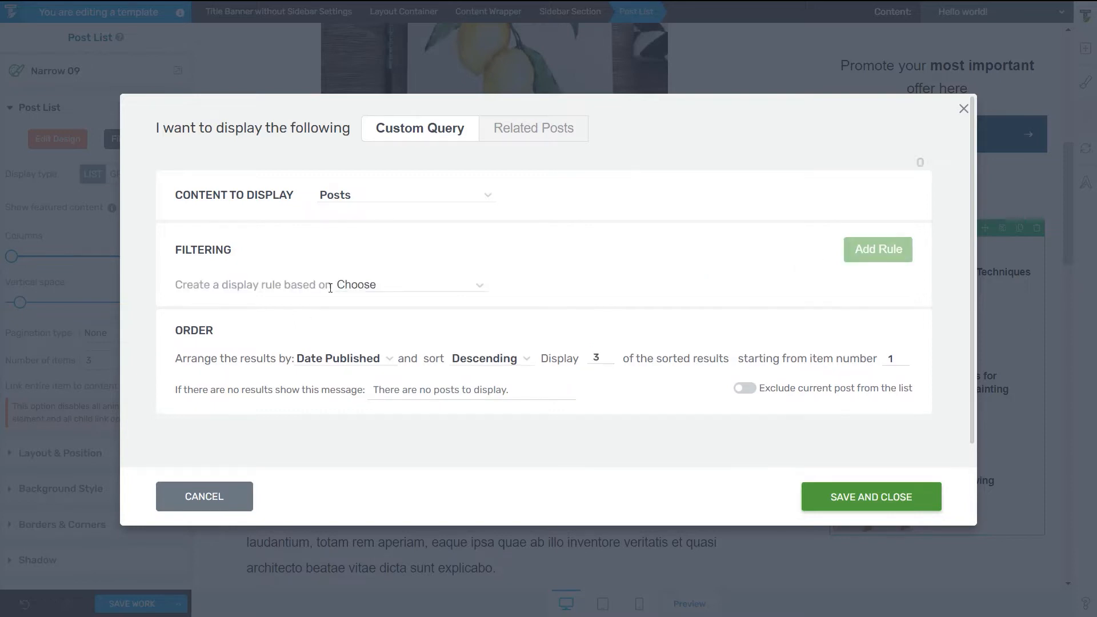
left_click(399, 291)
left_click(372, 340)
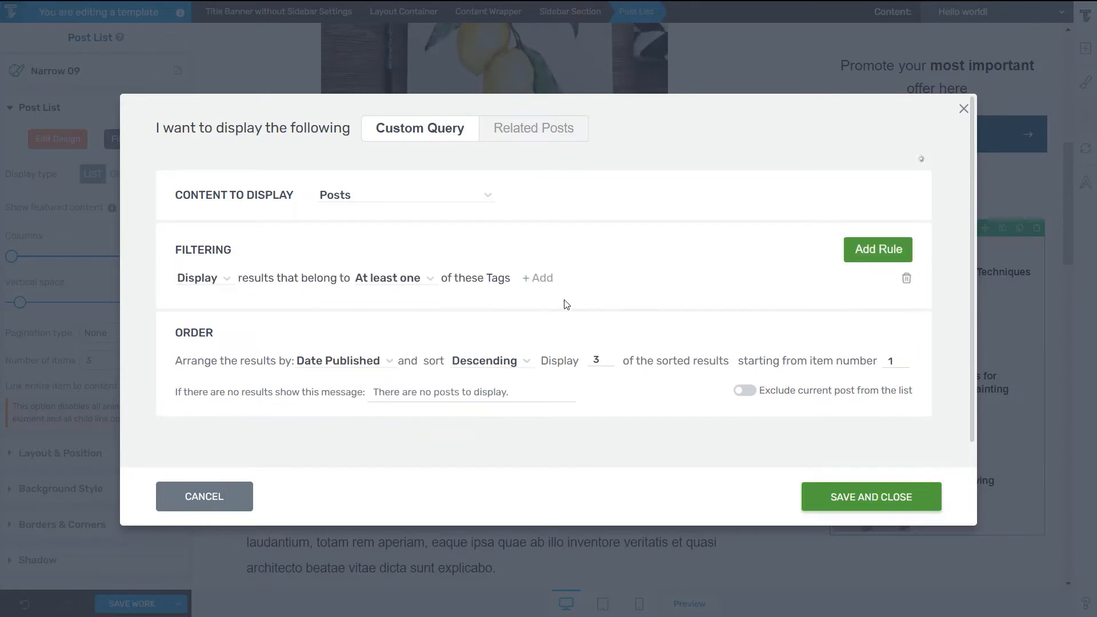
left_click(537, 280)
left_click(537, 345)
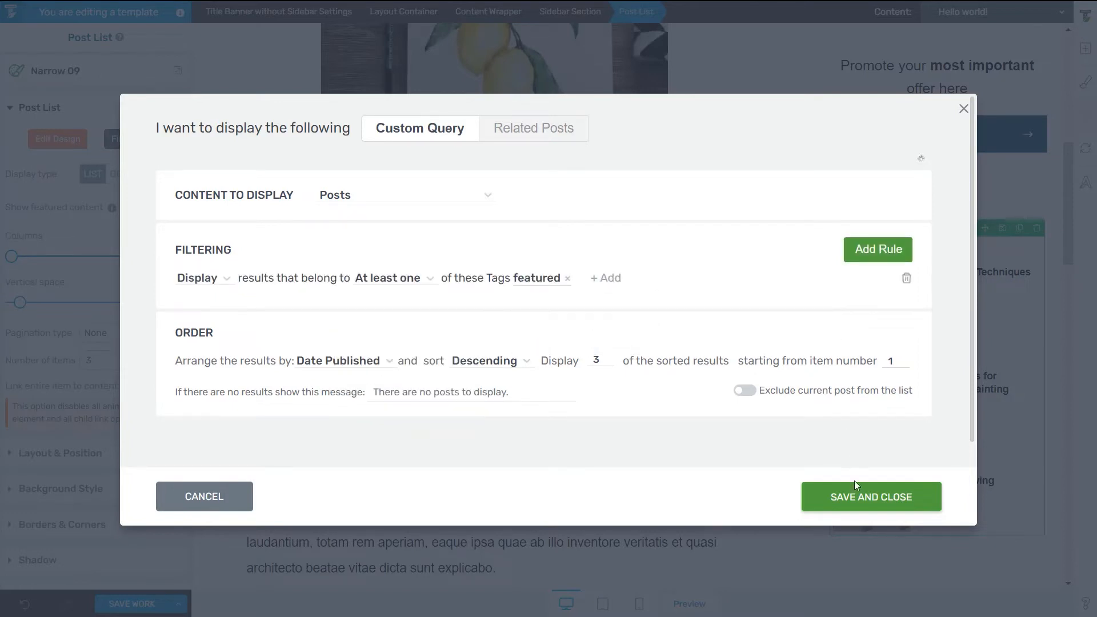
left_click(850, 508)
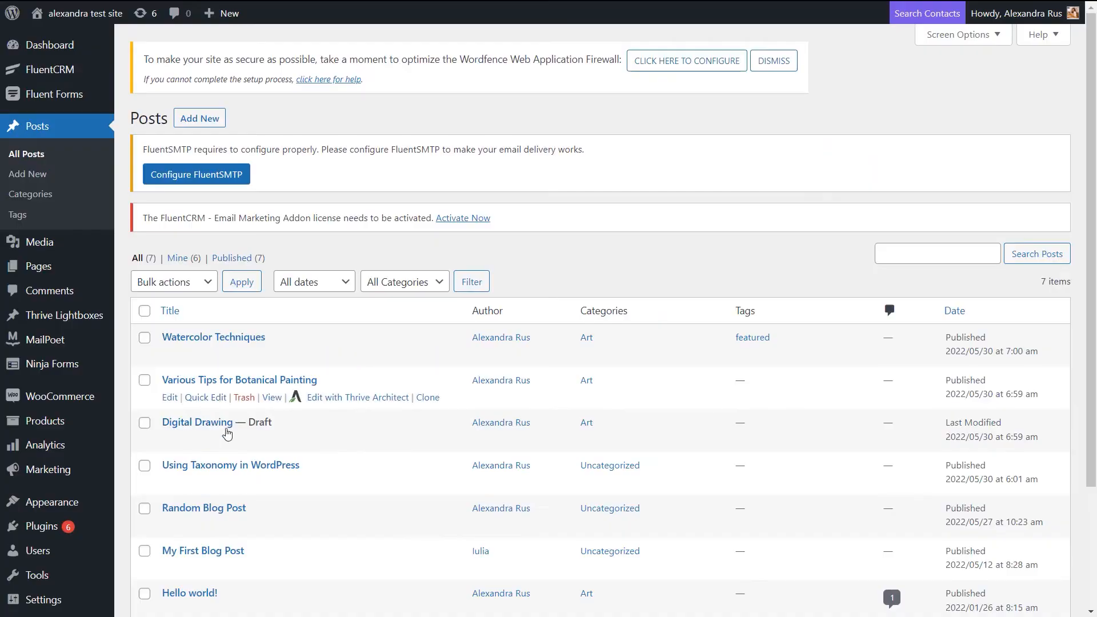
Open the Digital Drawing draft post for quick editing and update it.
mouse_move(212, 425)
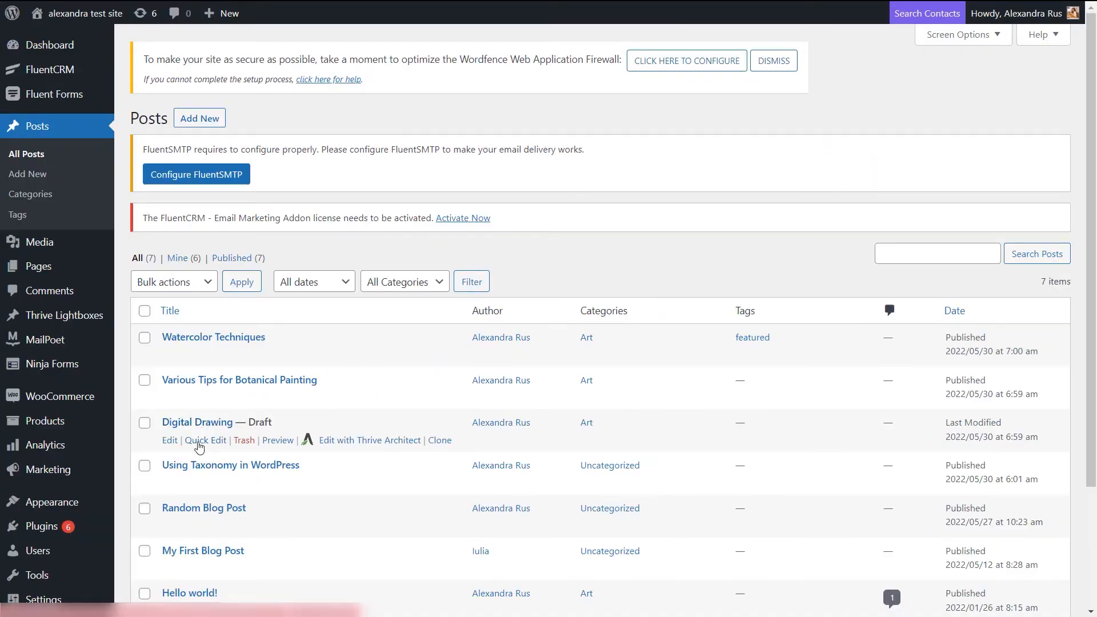
left_click(197, 440)
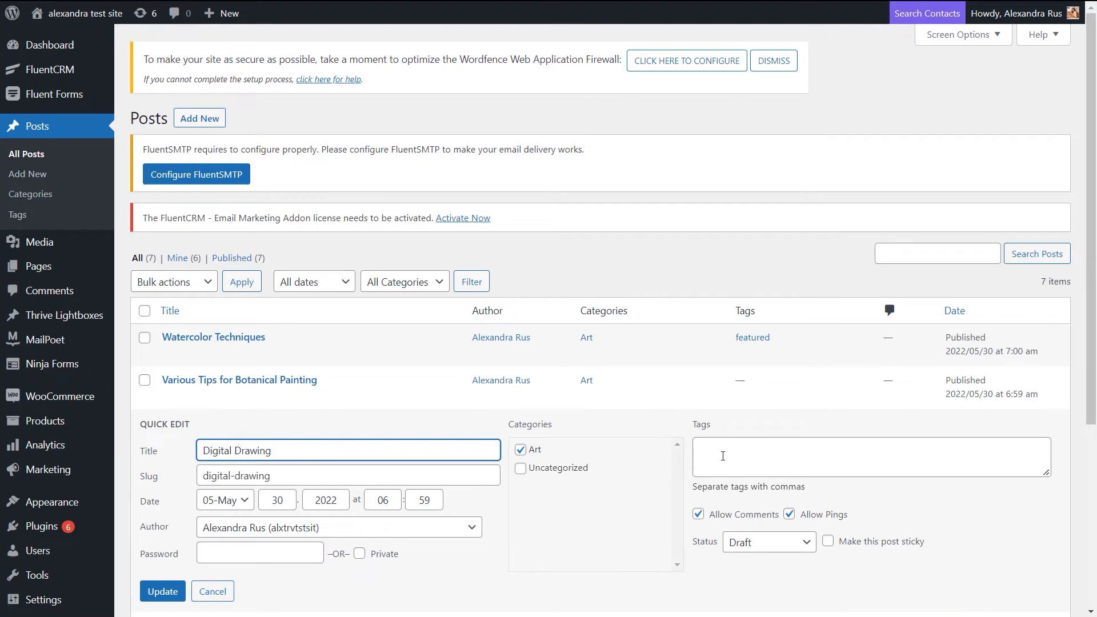
left_click(162, 591)
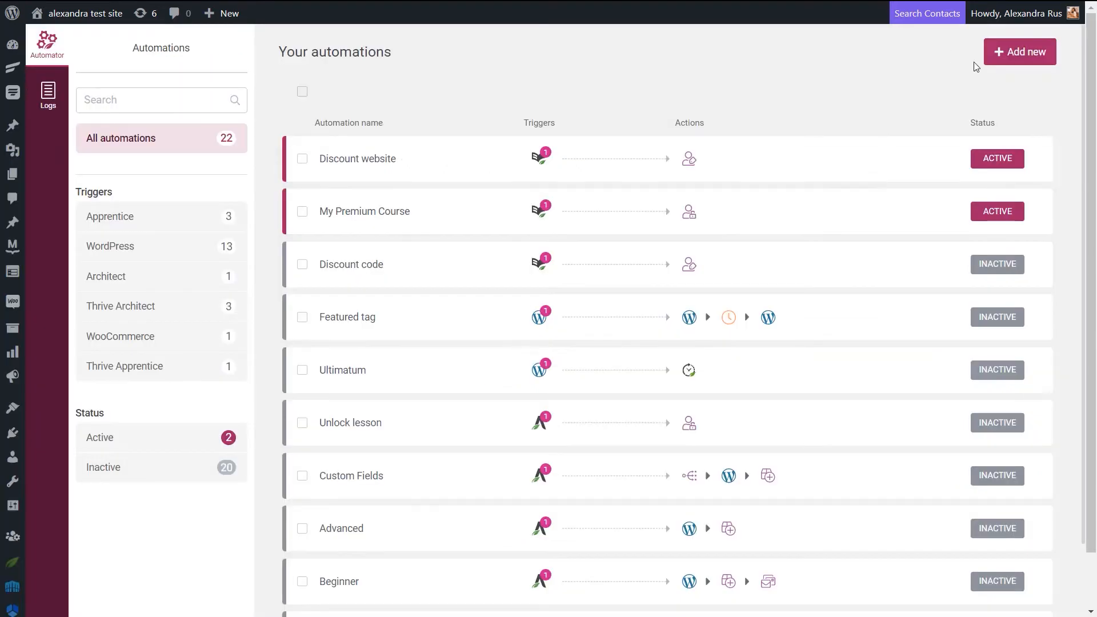
Create a new automation named "Featured tag added".
left_click(996, 54)
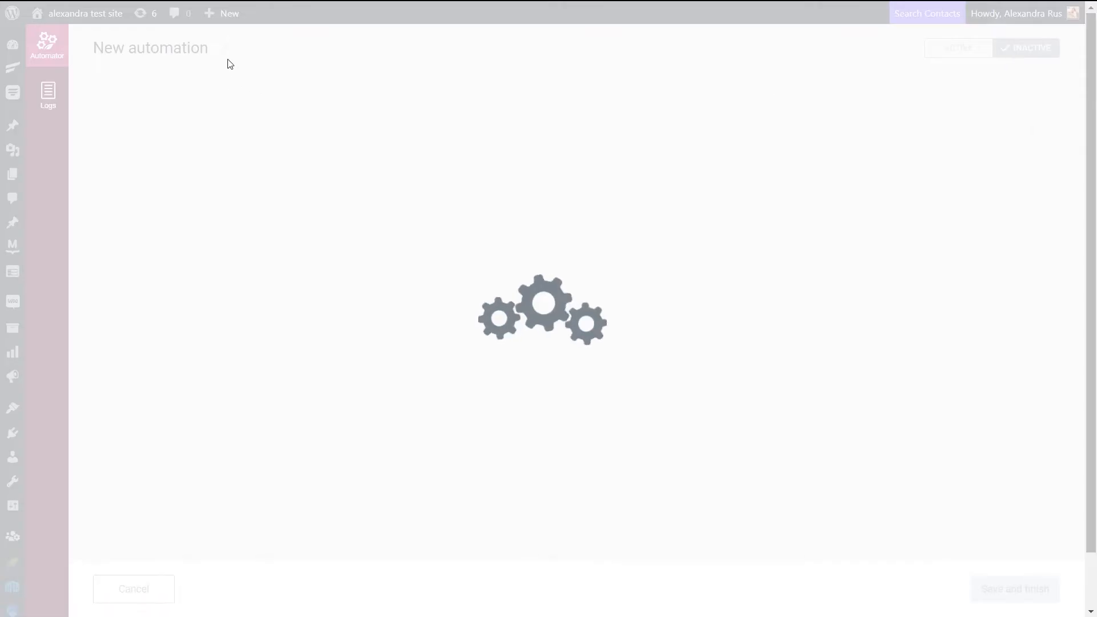
type("Featured tag added")
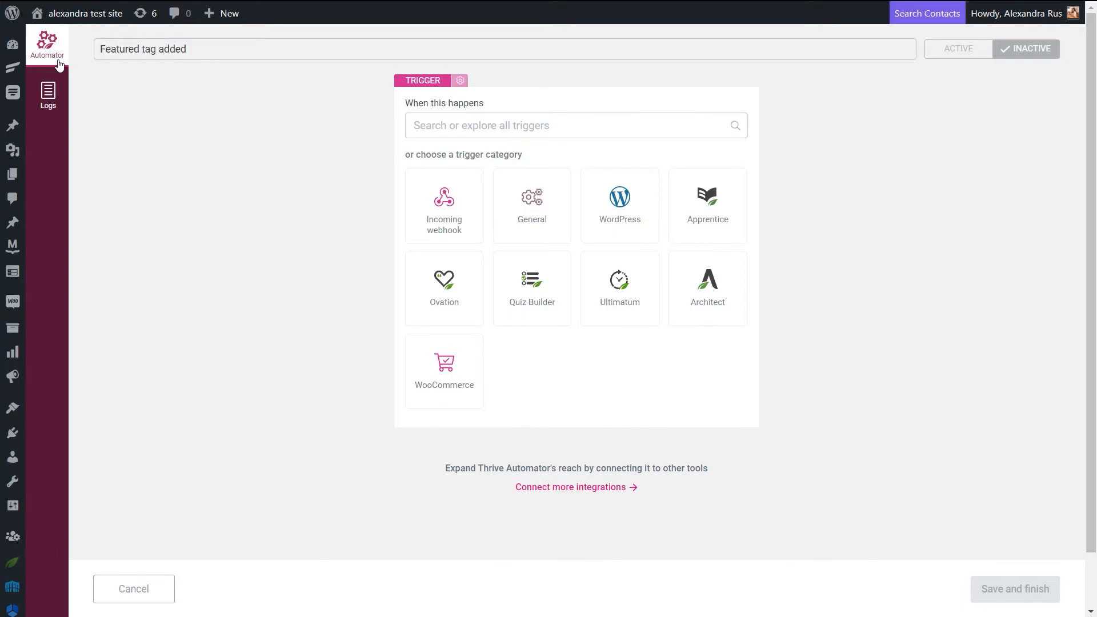
left_click(835, 282)
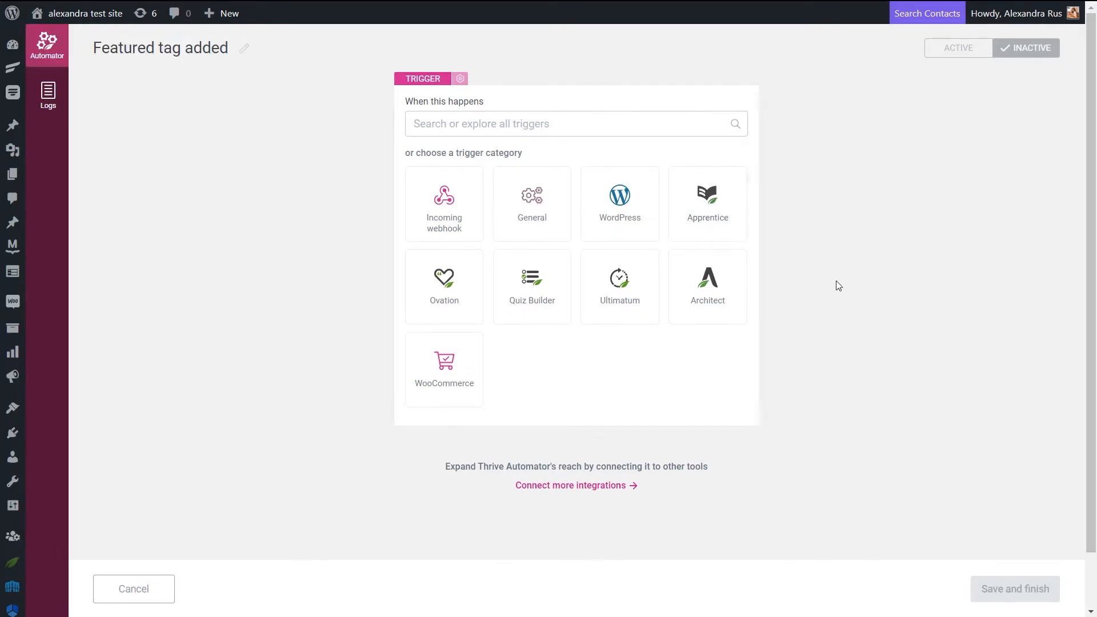
Set the automation's trigger to the WordPress event "Post is published", without extra conditions.
left_click(638, 216)
left_click(498, 377)
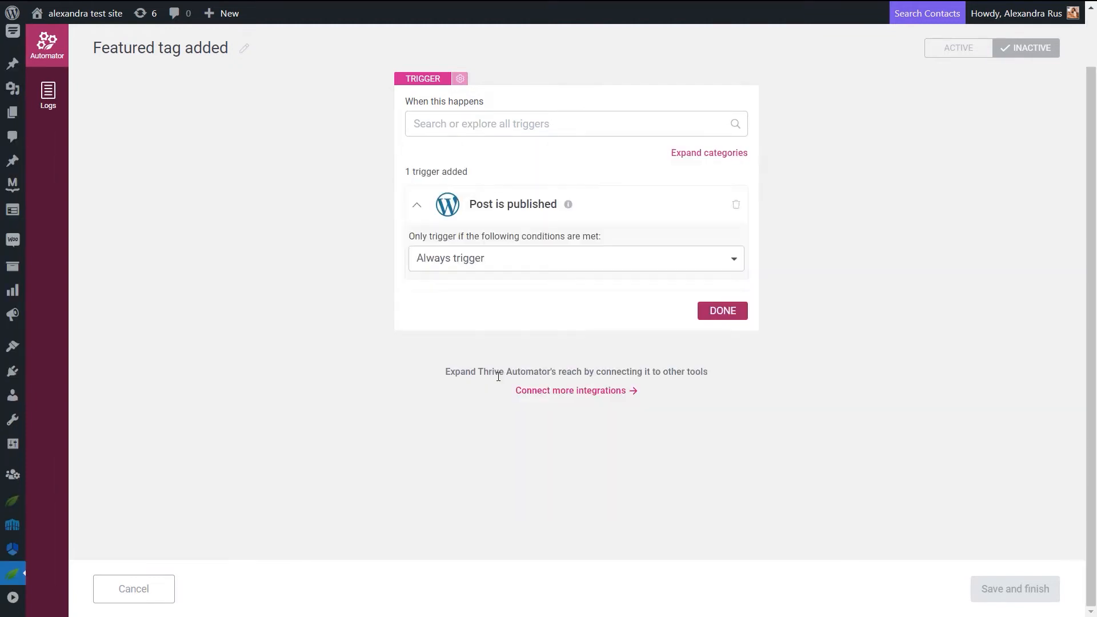
left_click(726, 321)
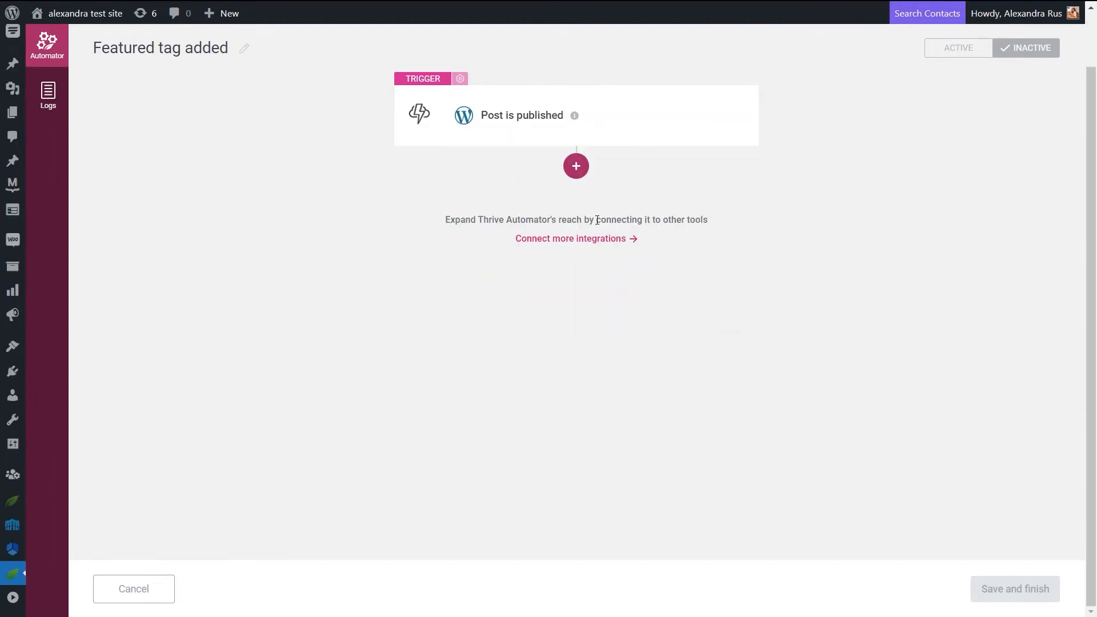
Add a WordPress "Add post tags" action that assigns the tag "featured" after the trigger.
left_click(563, 163)
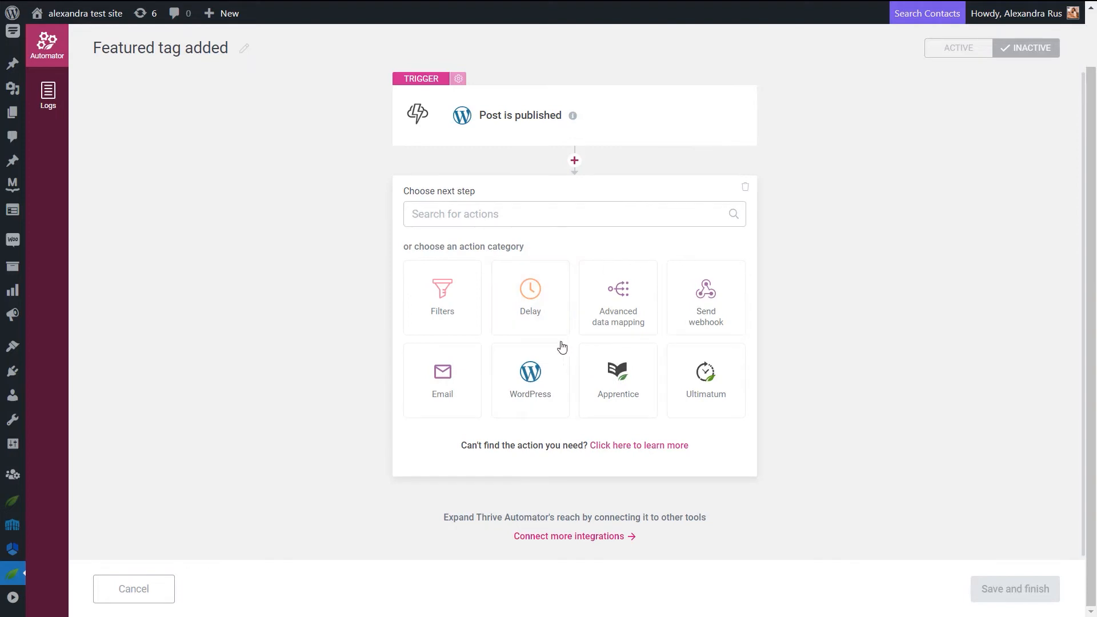
left_click(529, 395)
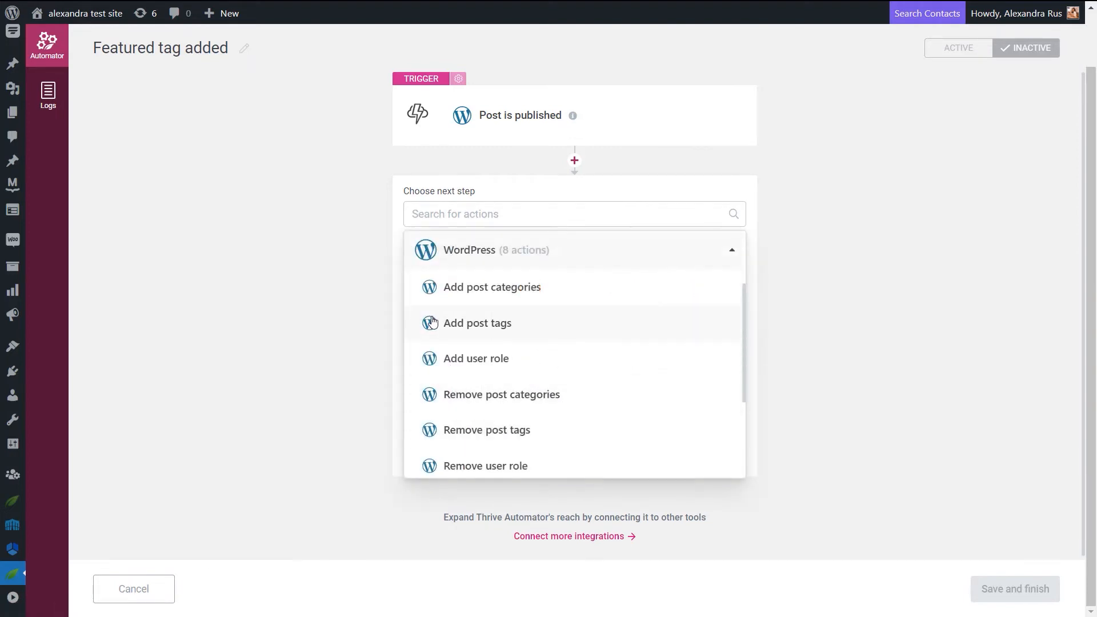
left_click(507, 330)
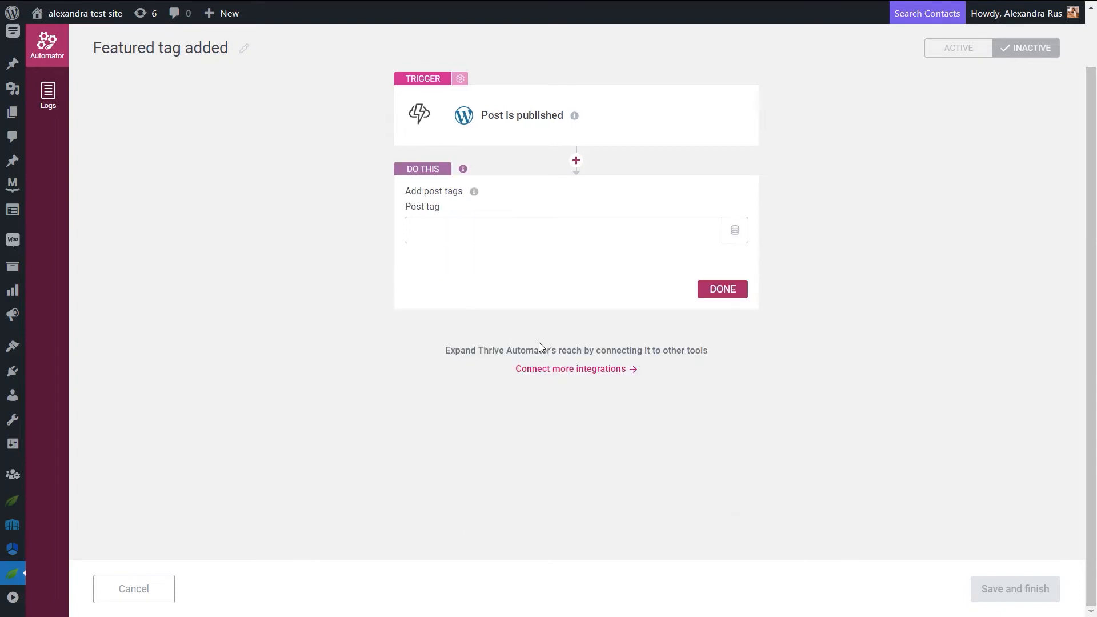
left_click(485, 232)
type("featured")
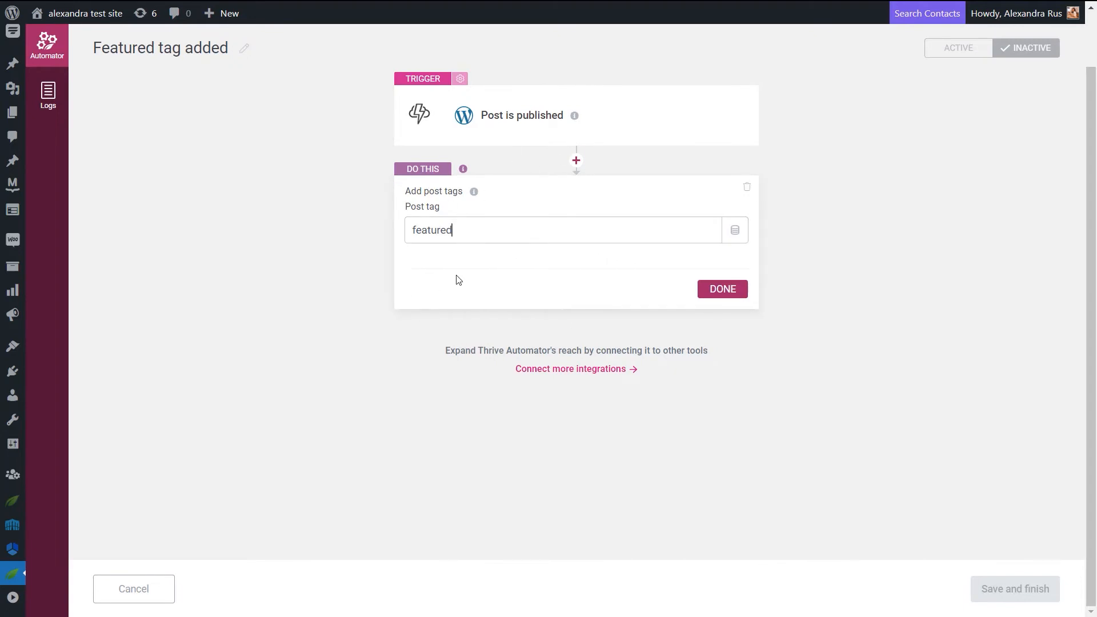
left_click(721, 289)
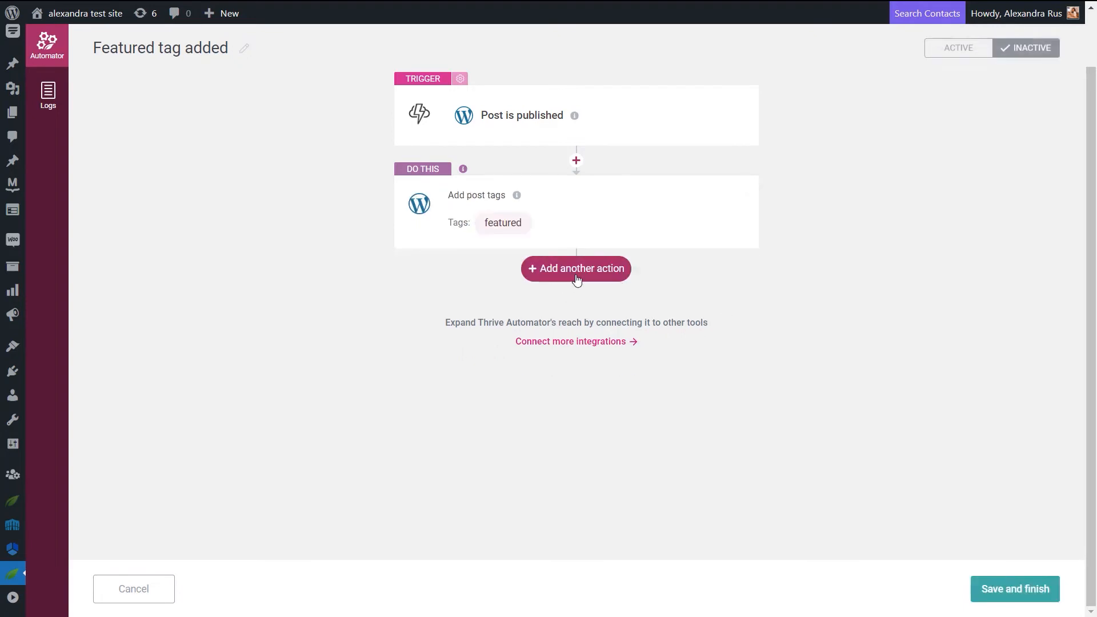
Add a delay of 7 days after the action that adds the post tag.
left_click(577, 278)
left_click(522, 401)
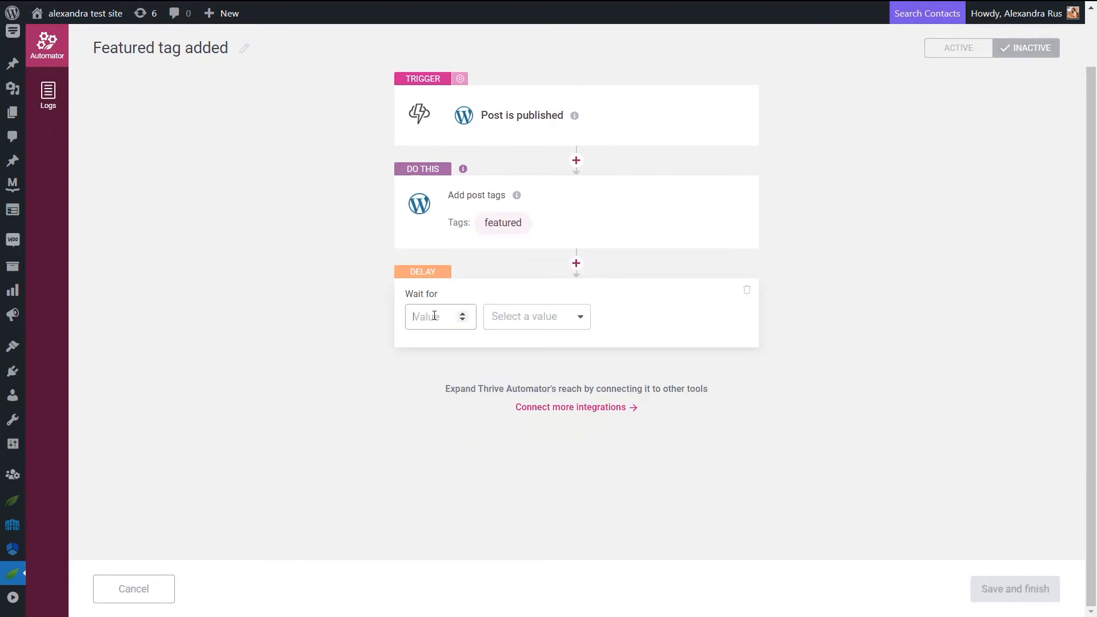
left_click(434, 315)
type("7")
left_click(558, 318)
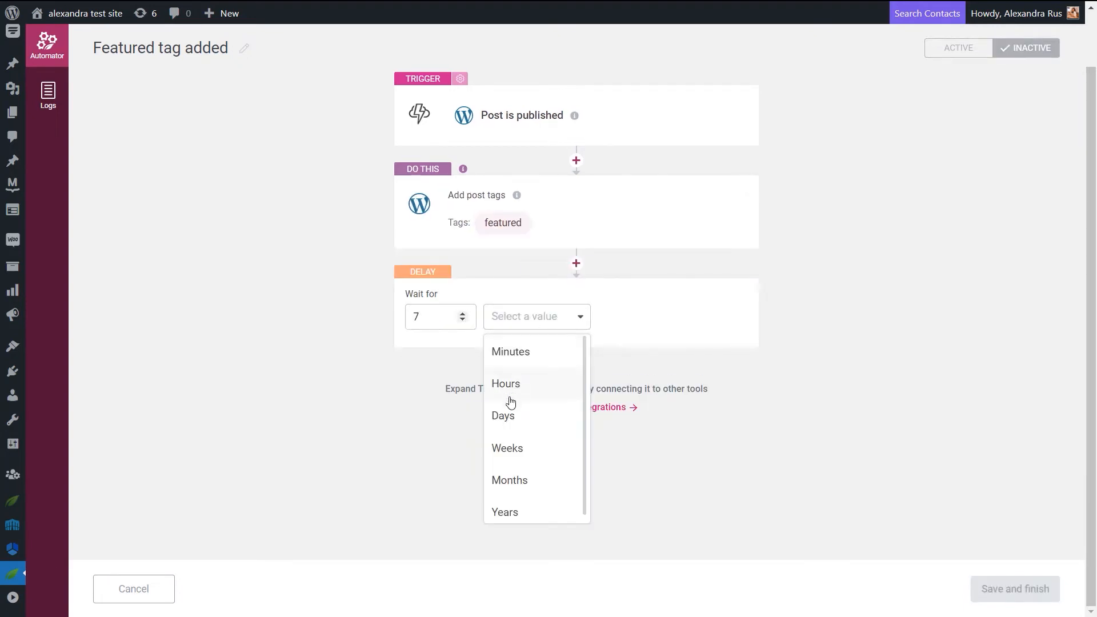
left_click(528, 412)
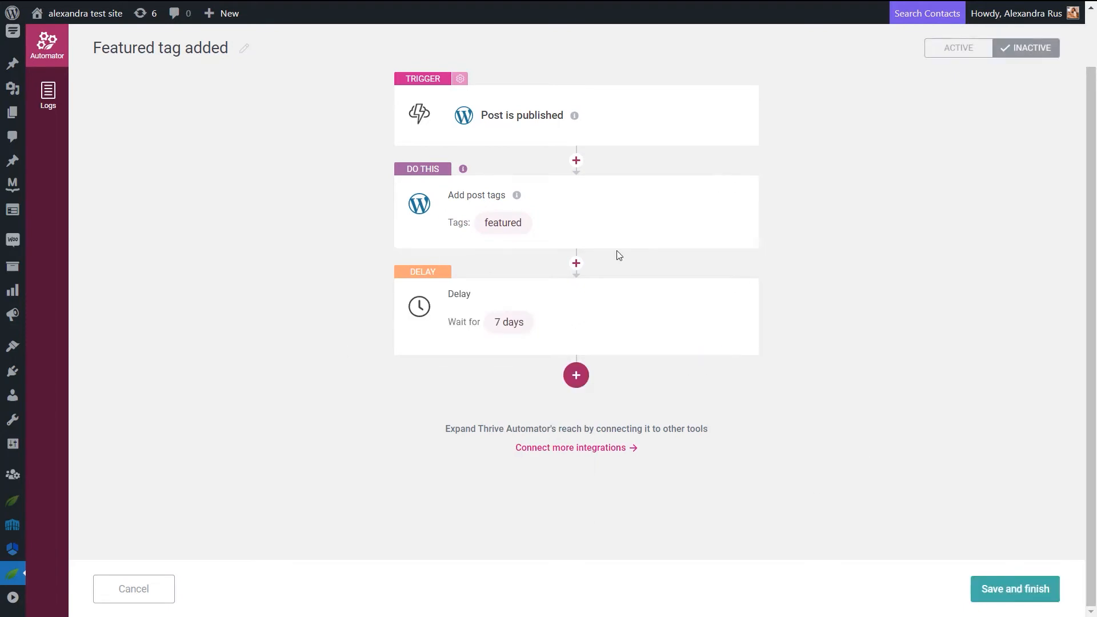
Add a WordPress "Remove post tags" action for the tag "featured" after the delay, and set the automation to active.
left_click(585, 384)
scroll(585, 384, "down", 4)
left_click(543, 385)
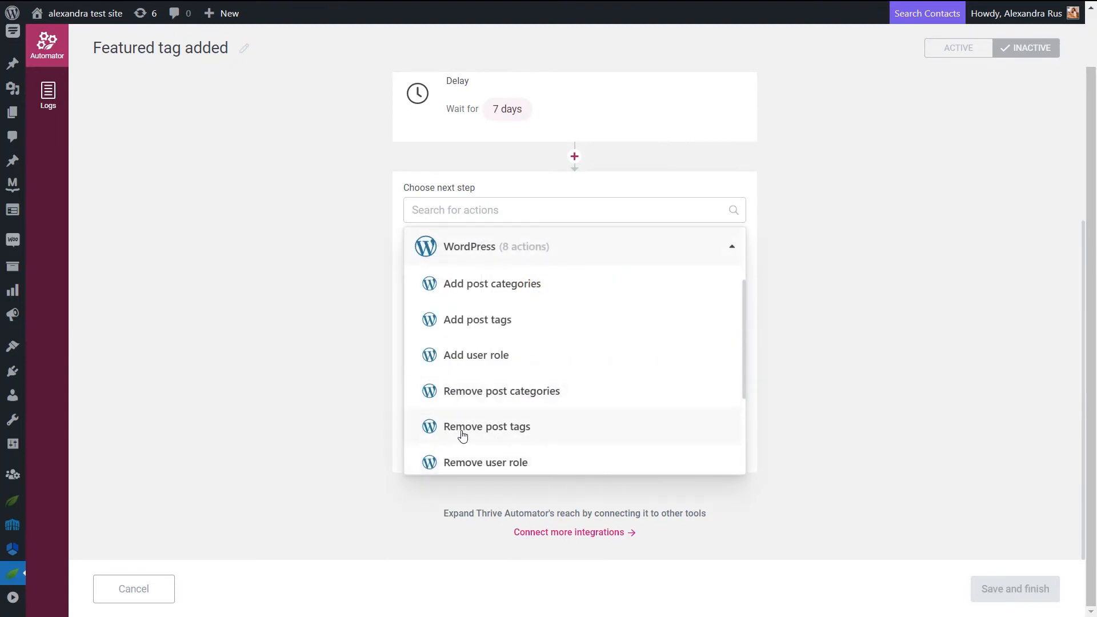
left_click(502, 434)
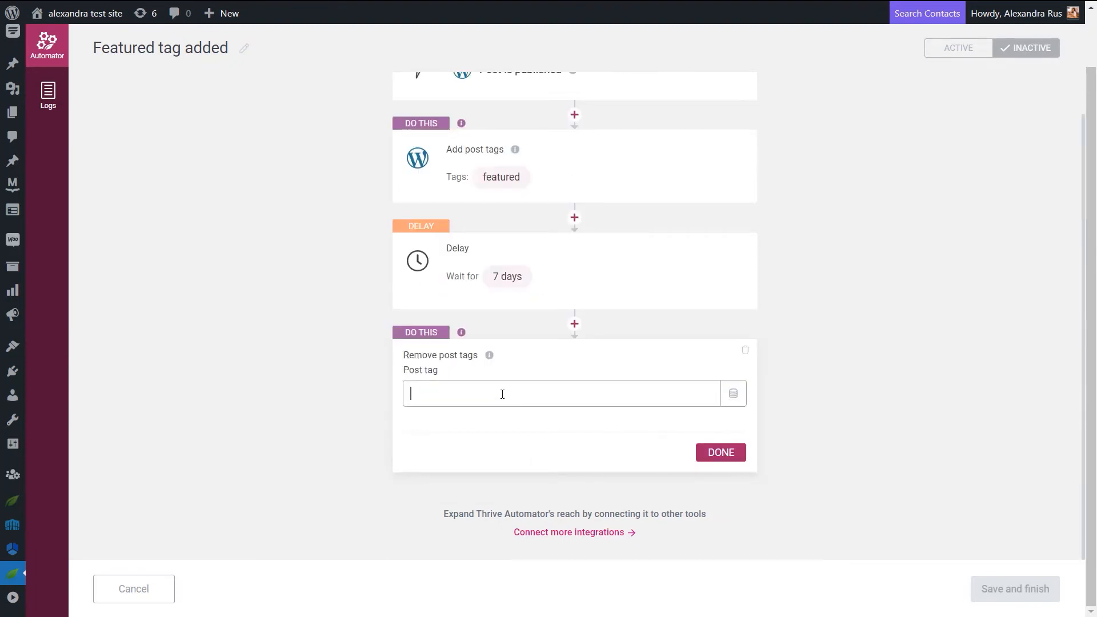
type("featured")
left_click(721, 452)
left_click(958, 48)
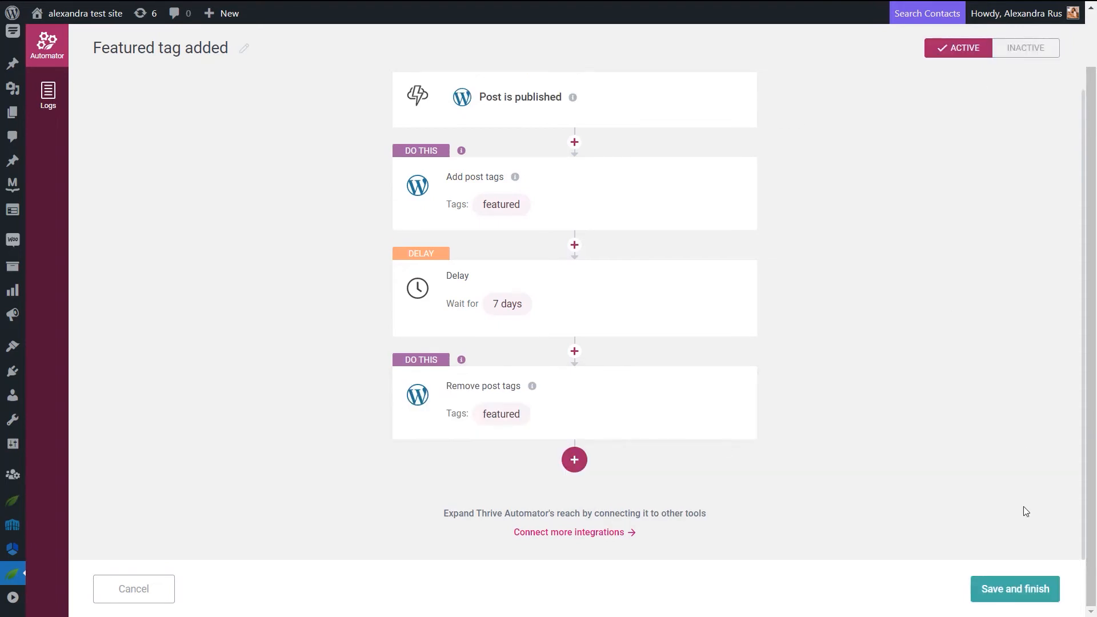
Save and finish the "Featured tag added" automation.
left_click(1014, 588)
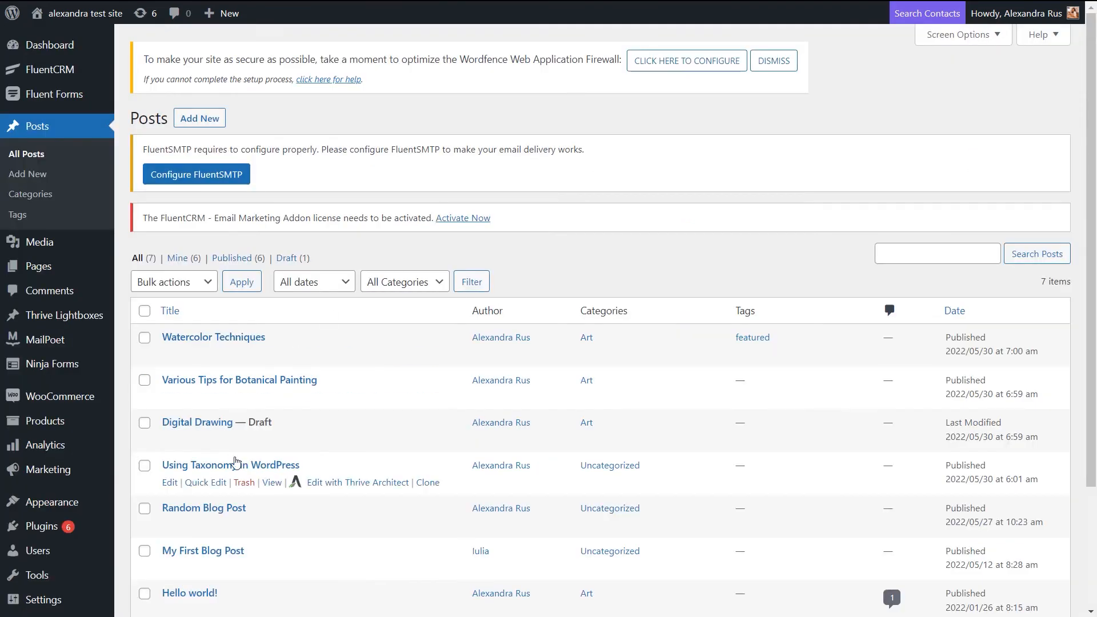
Publish the draft post "Digital Drawing" by setting its status to Published in Quick Edit and updating it.
left_click(200, 438)
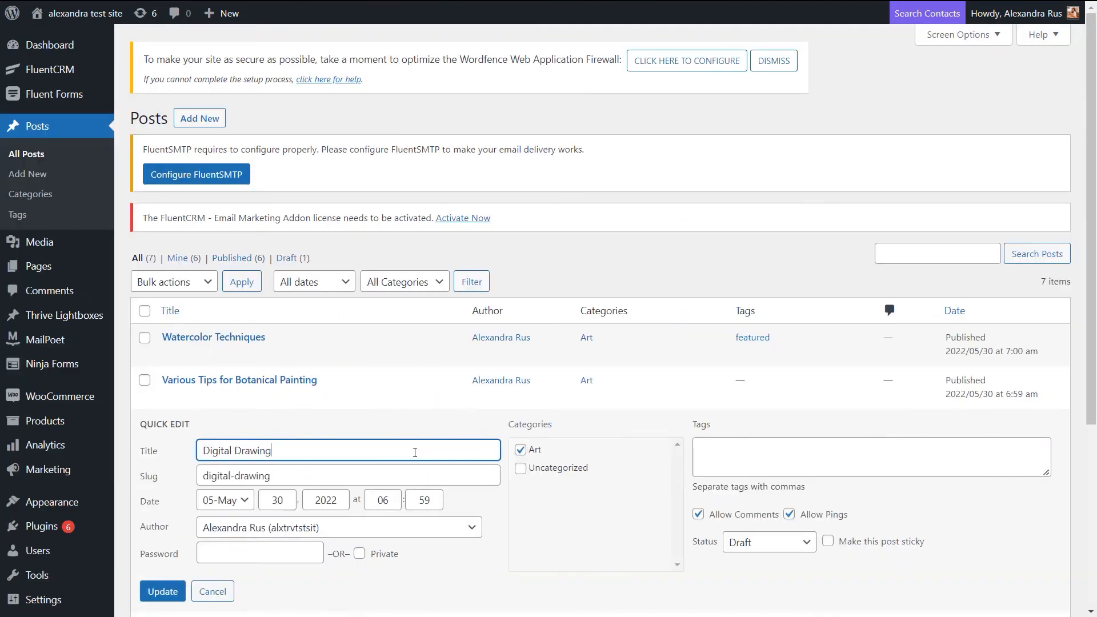
left_click(774, 544)
left_click(741, 495)
left_click(162, 591)
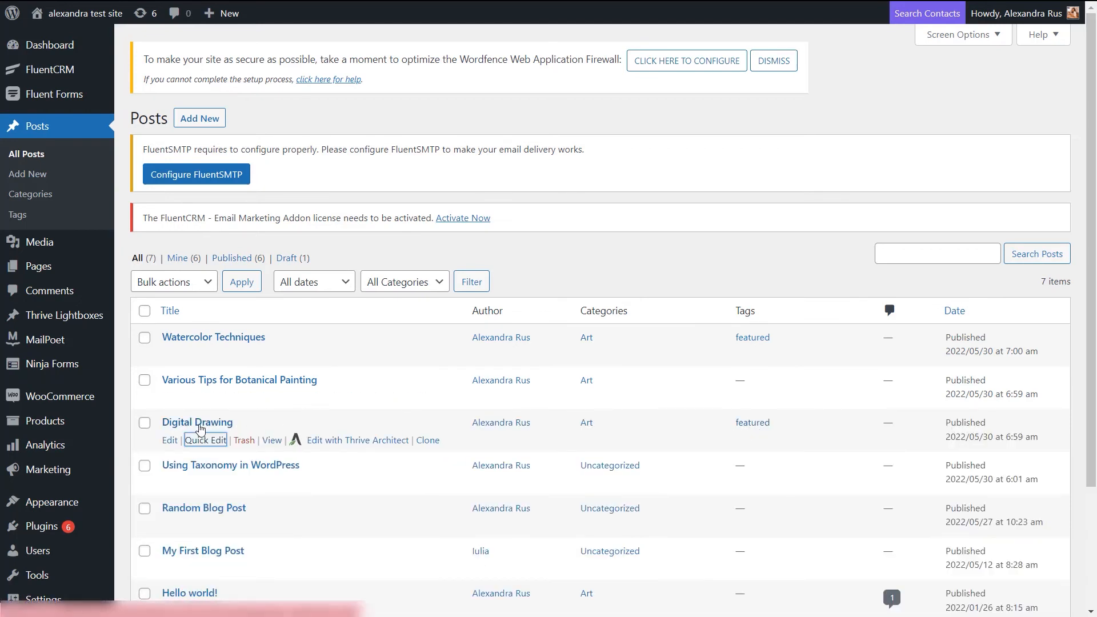
left_click(206, 441)
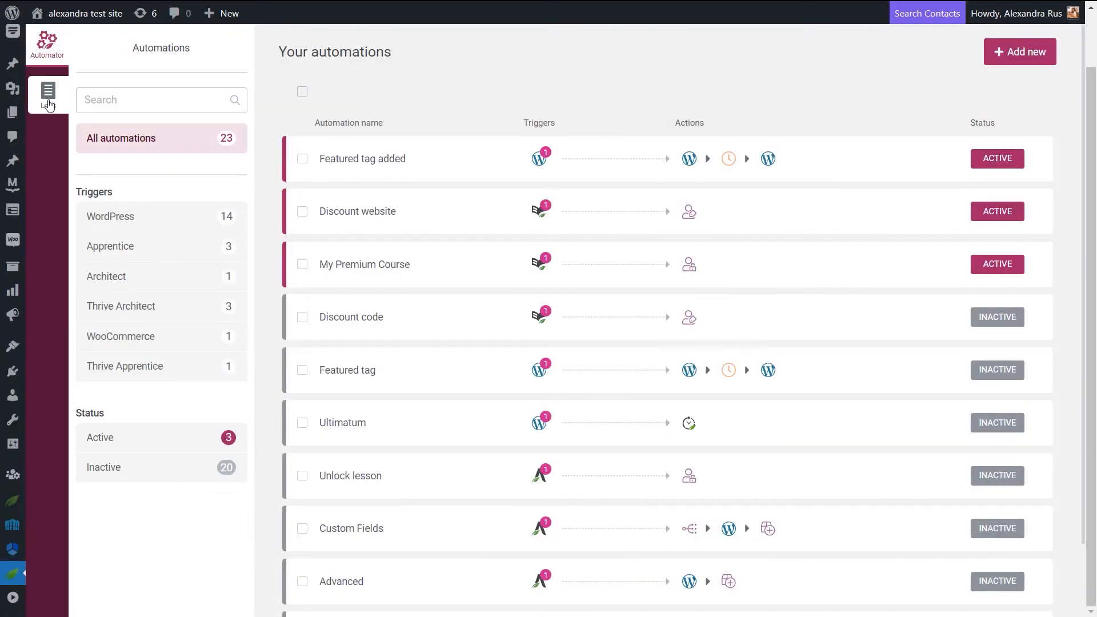
Open the automation logs and check the newest entry's message for the "Featured tag added" automation.
left_click(47, 95)
left_click_drag(719, 192, 354, 201)
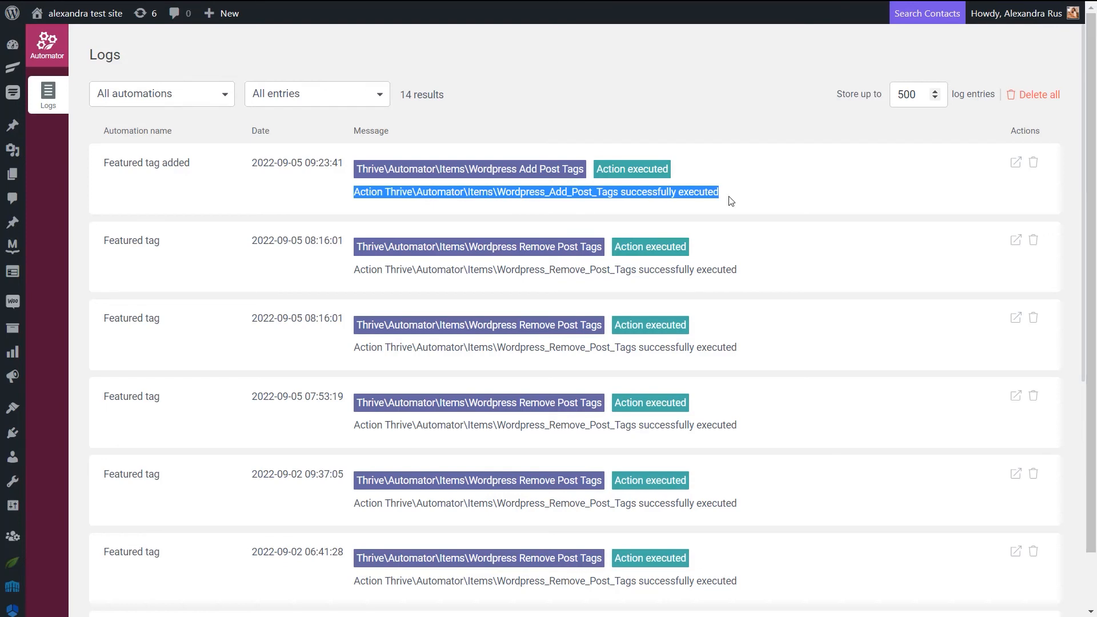
left_click(681, 201)
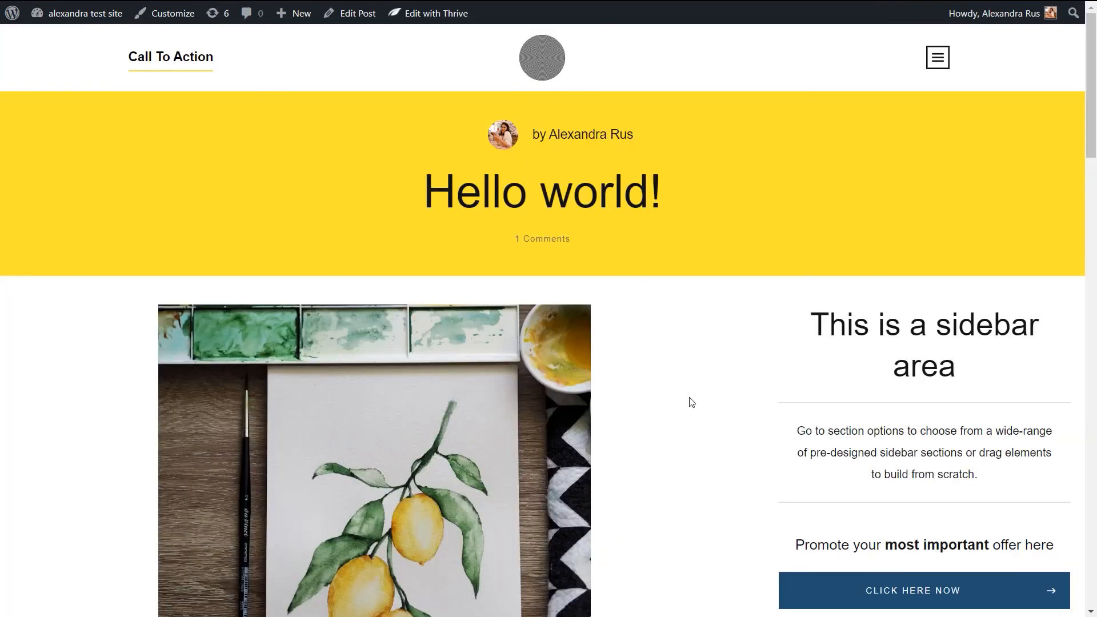
Examine the Latest Posts list in the sidebar of the "Hello world!" post on the live site.
scroll(691, 399, "down", 2)
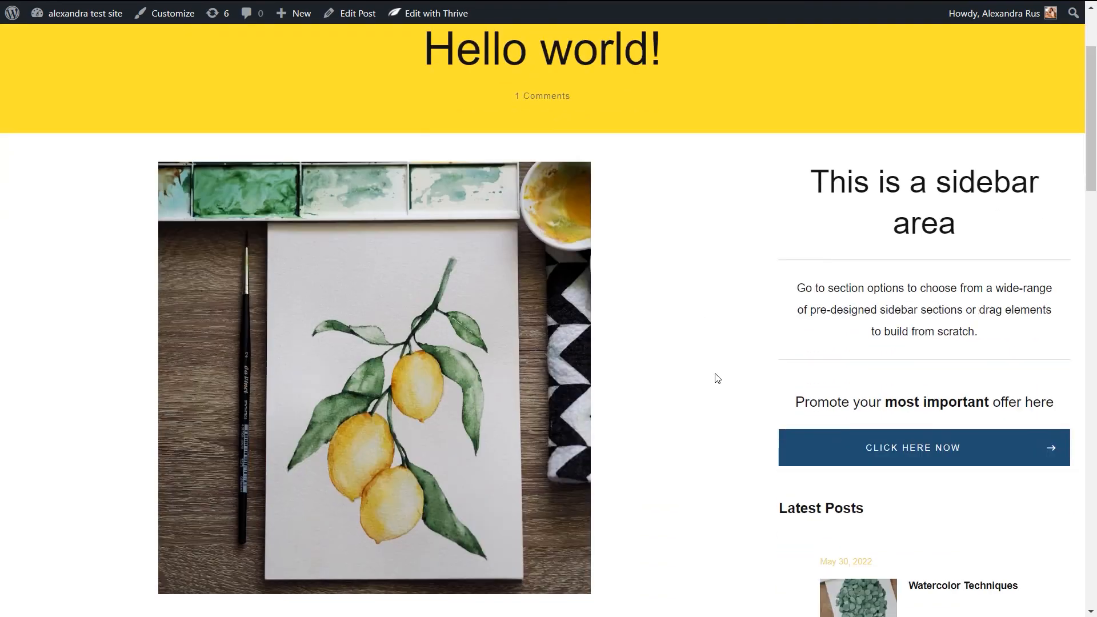
scroll(718, 378, "down", 2)
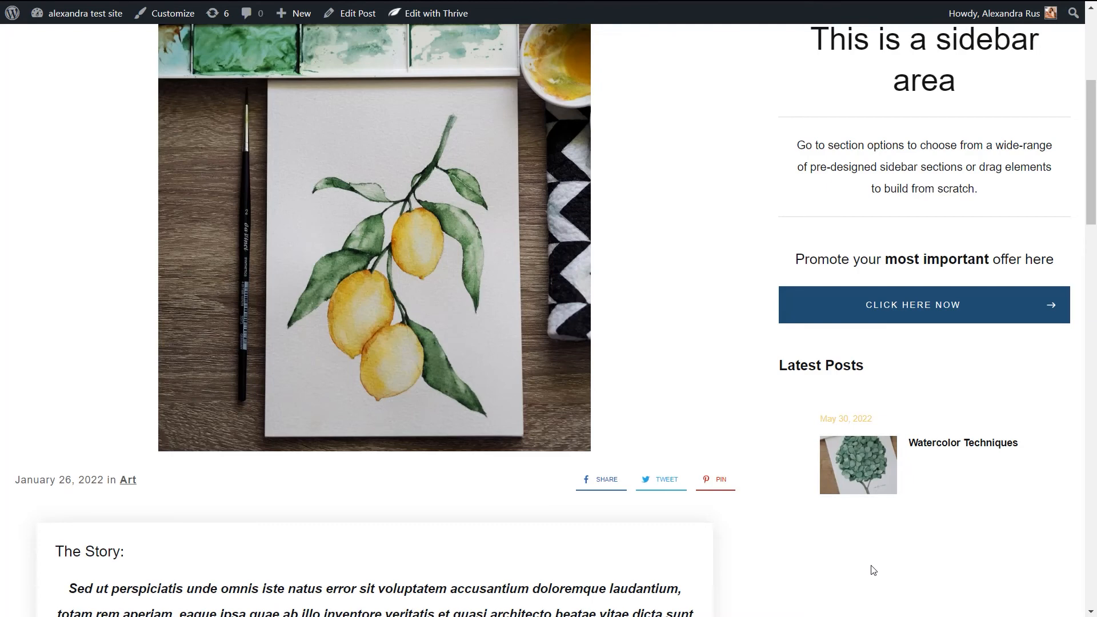
scroll(873, 570, "down", 1)
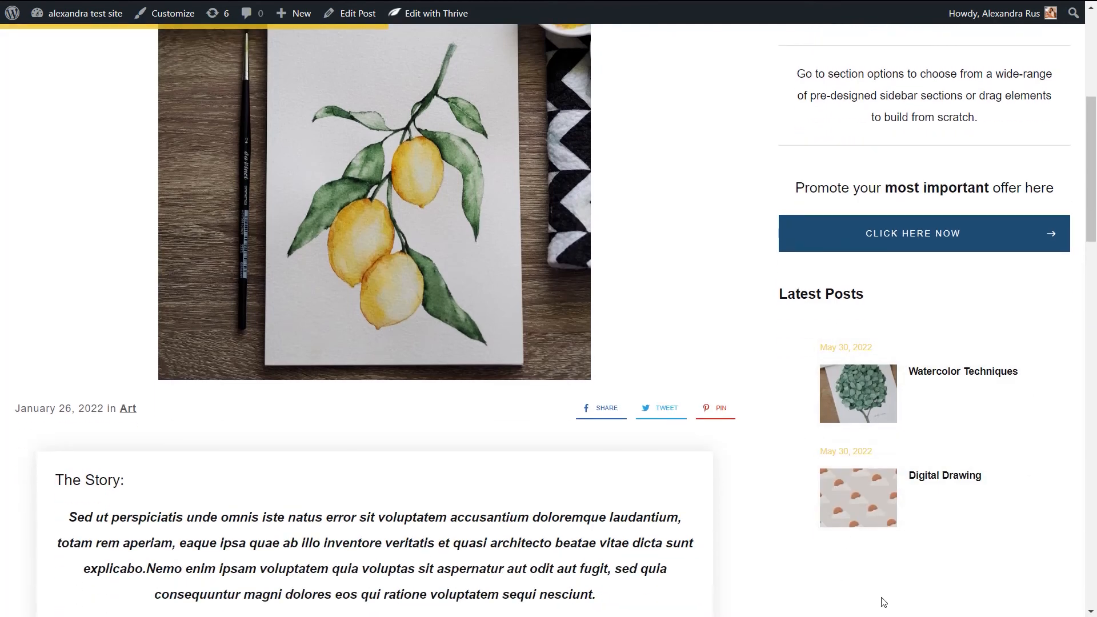